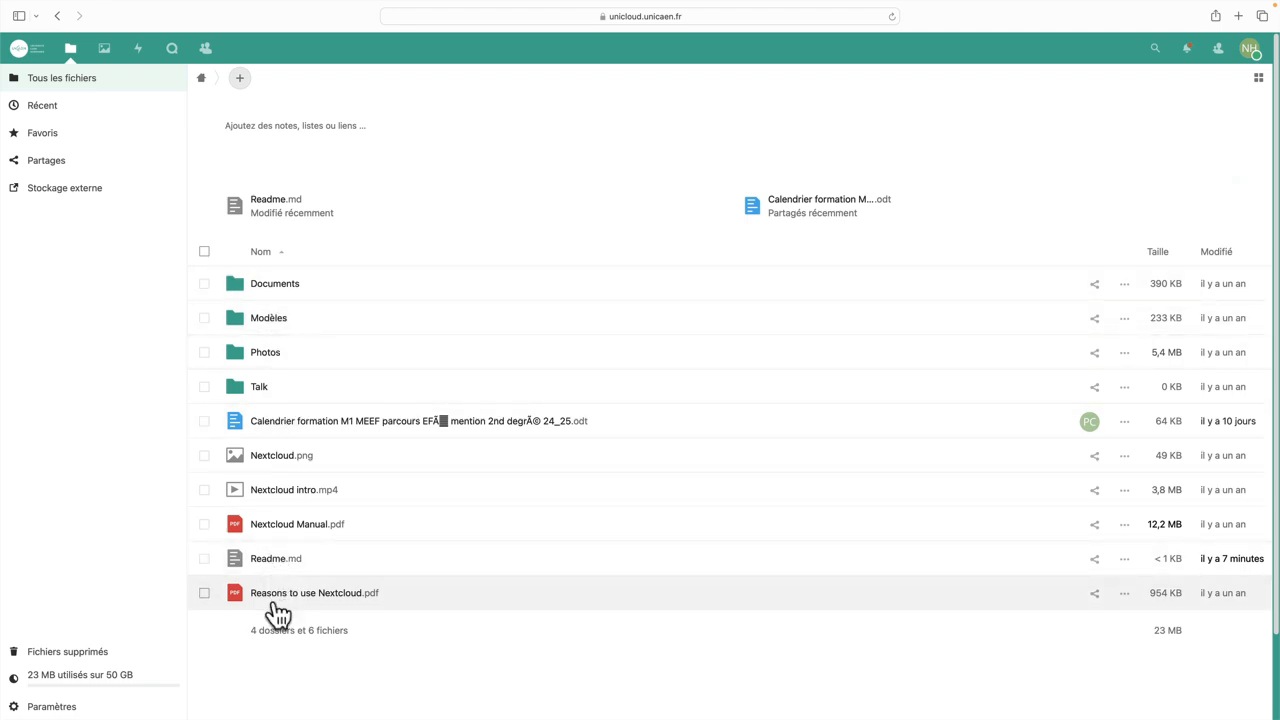
Step: Delete the file "Reasons to use Nextcloud.pdf" from the main file list
left_click(204, 593)
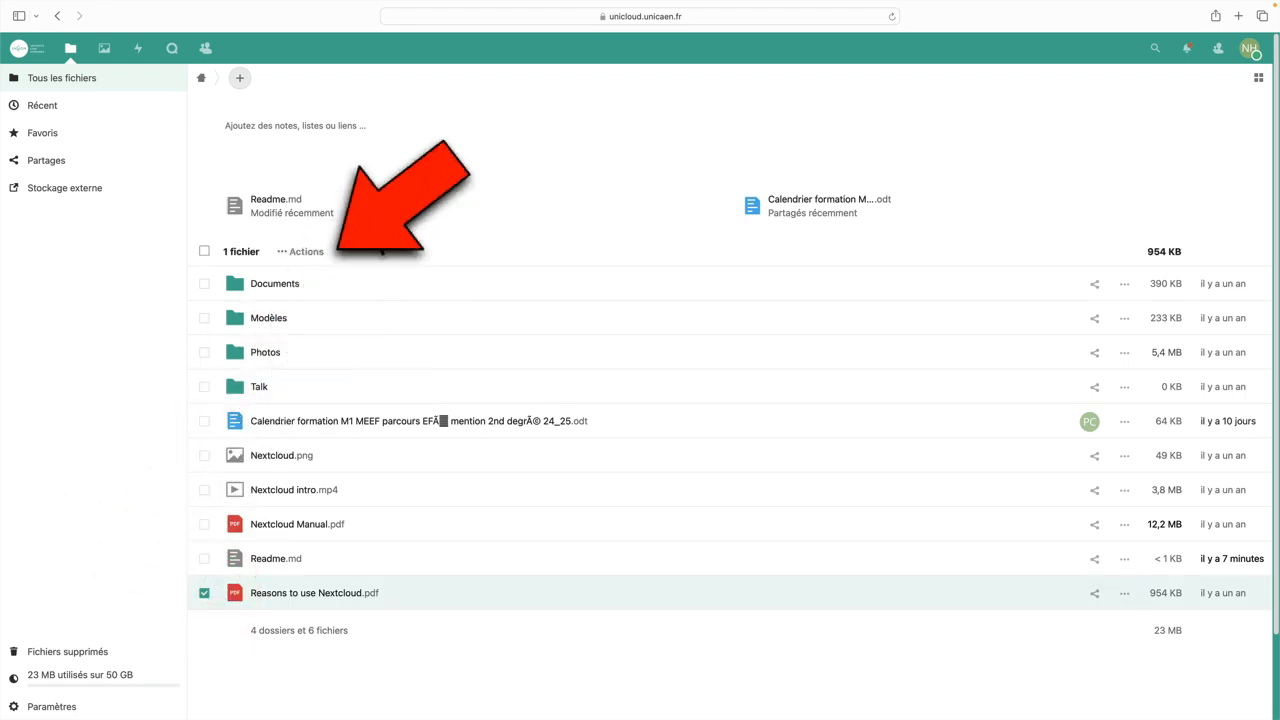
left_click(305, 255)
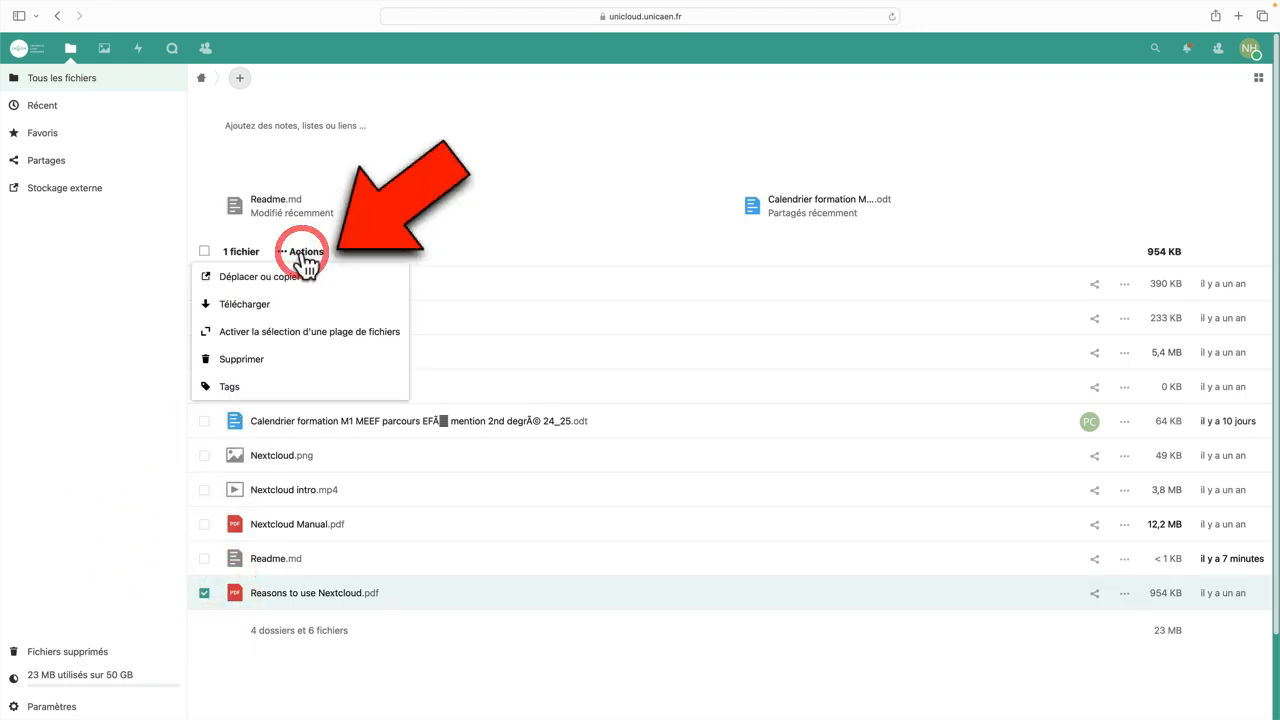
left_click(238, 360)
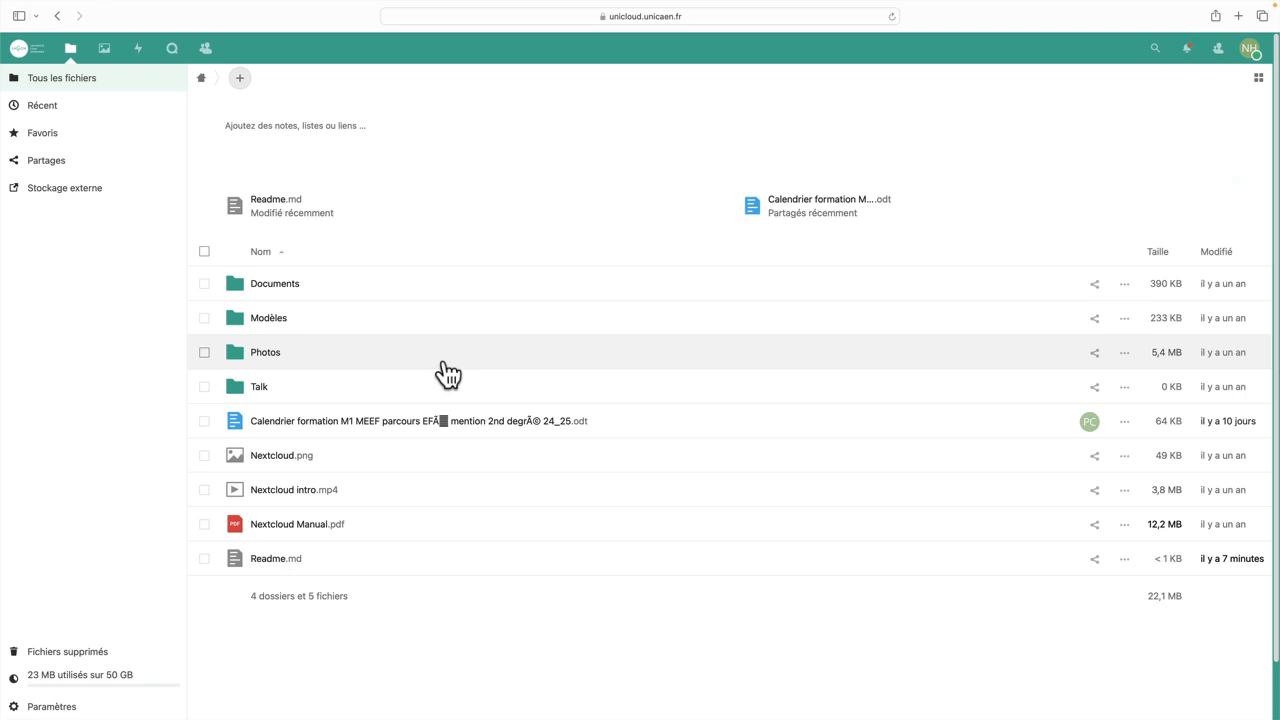
Step: Create a new folder named UE1 at the root of the cloud storage
left_click(240, 79)
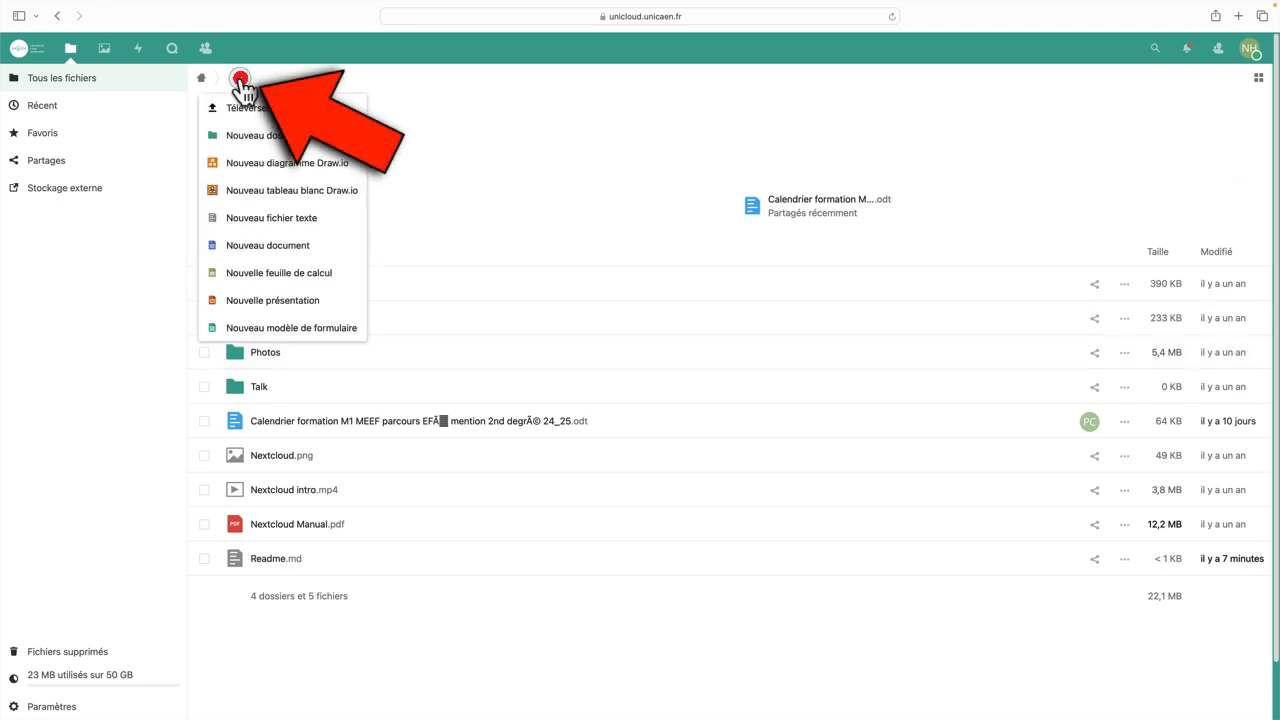
left_click(245, 142)
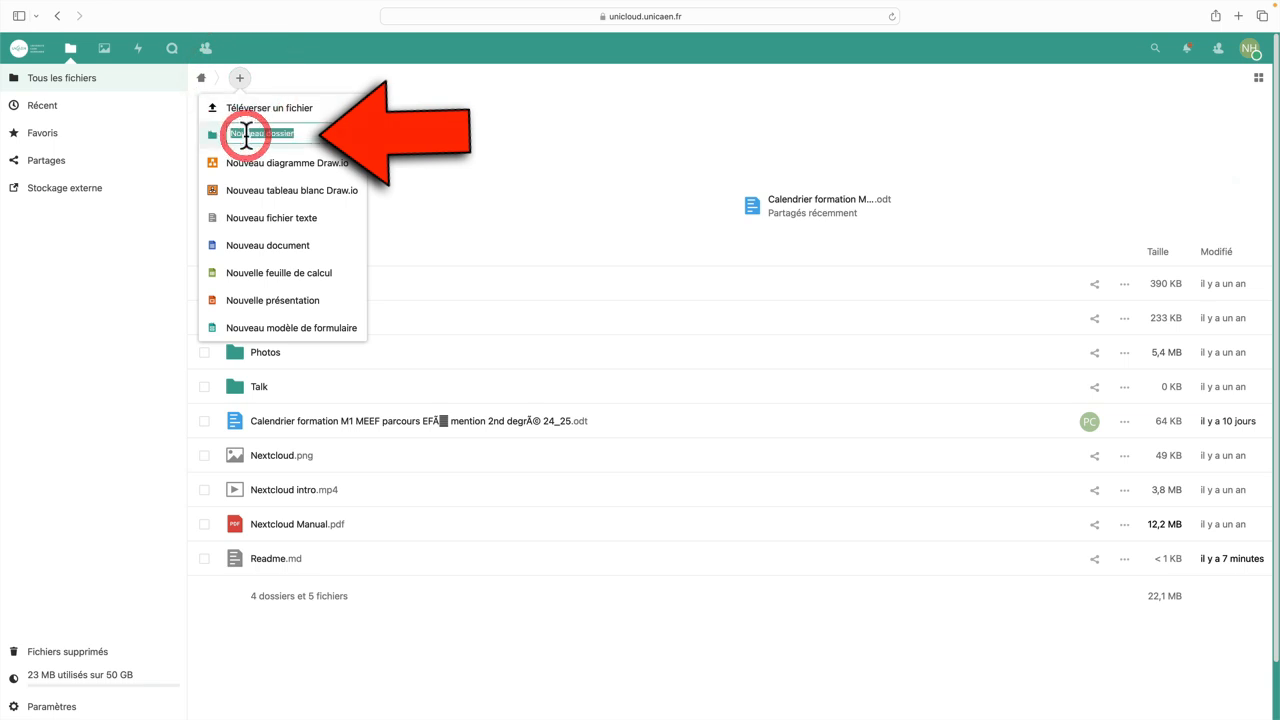
type("UE1")
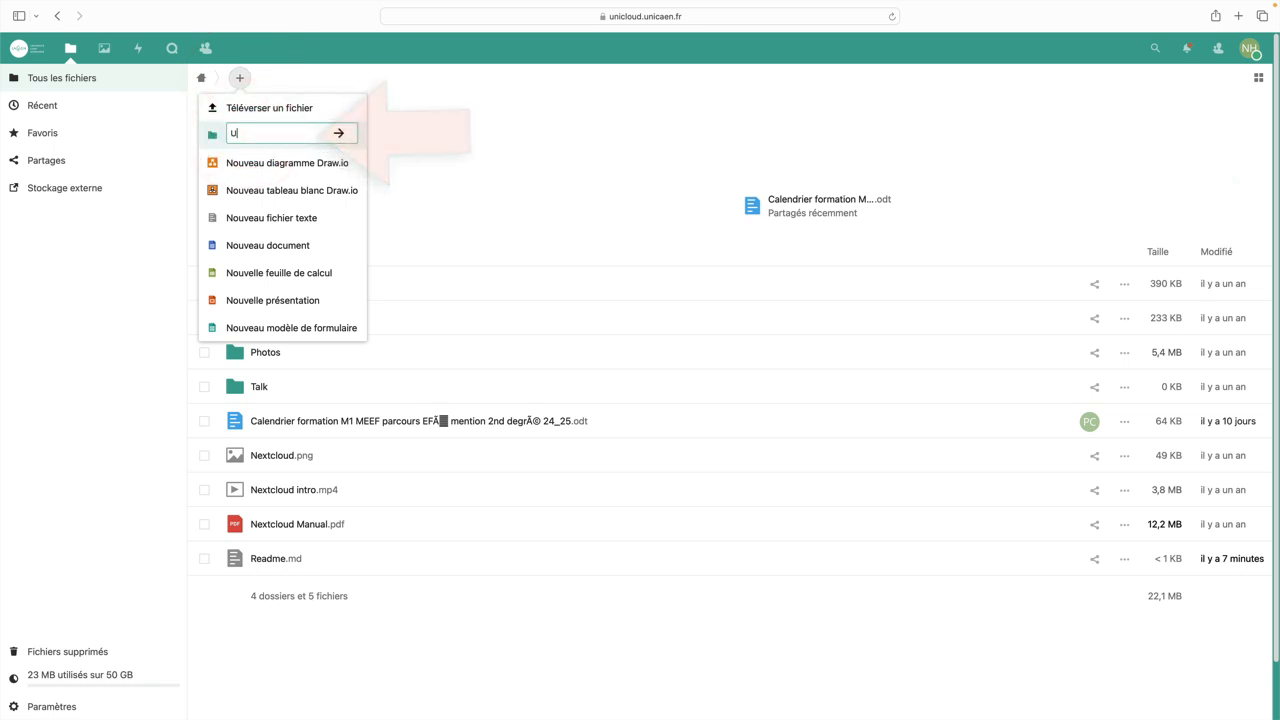
left_click(339, 133)
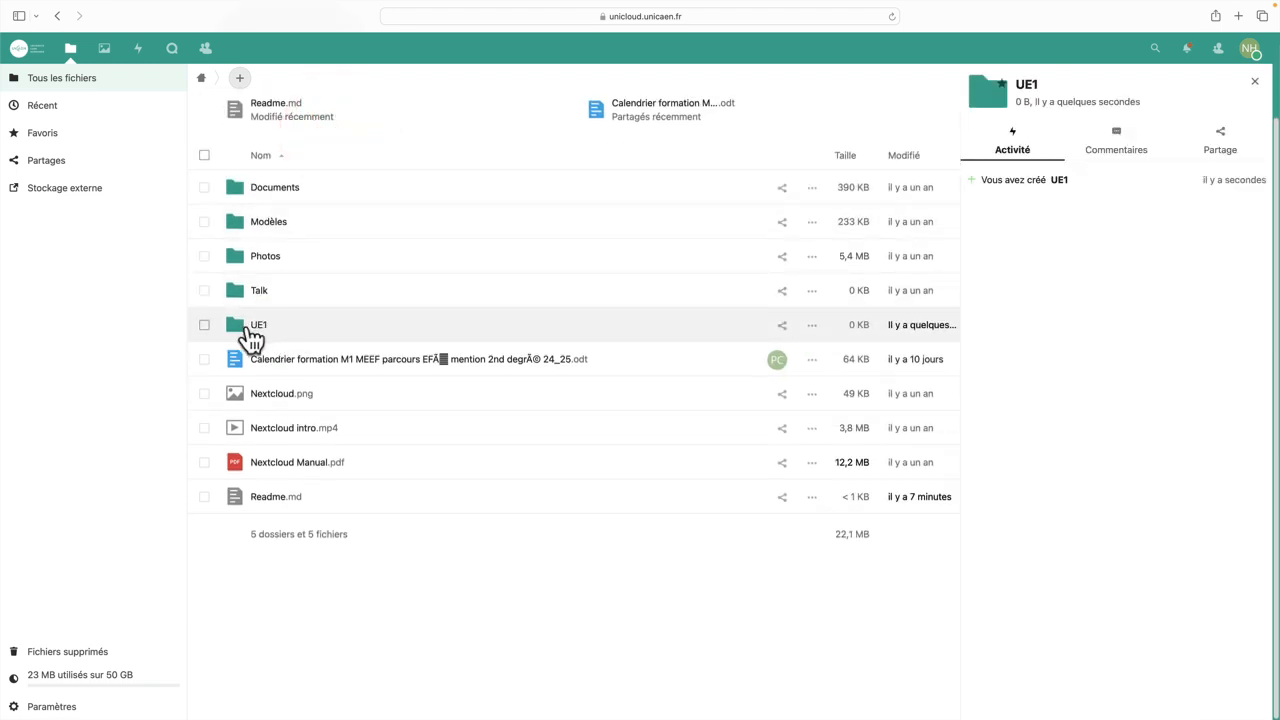
Step: Open the UE1 folder and upload the "Calendrier formation" .odt file into it from the desktop
left_click(256, 324)
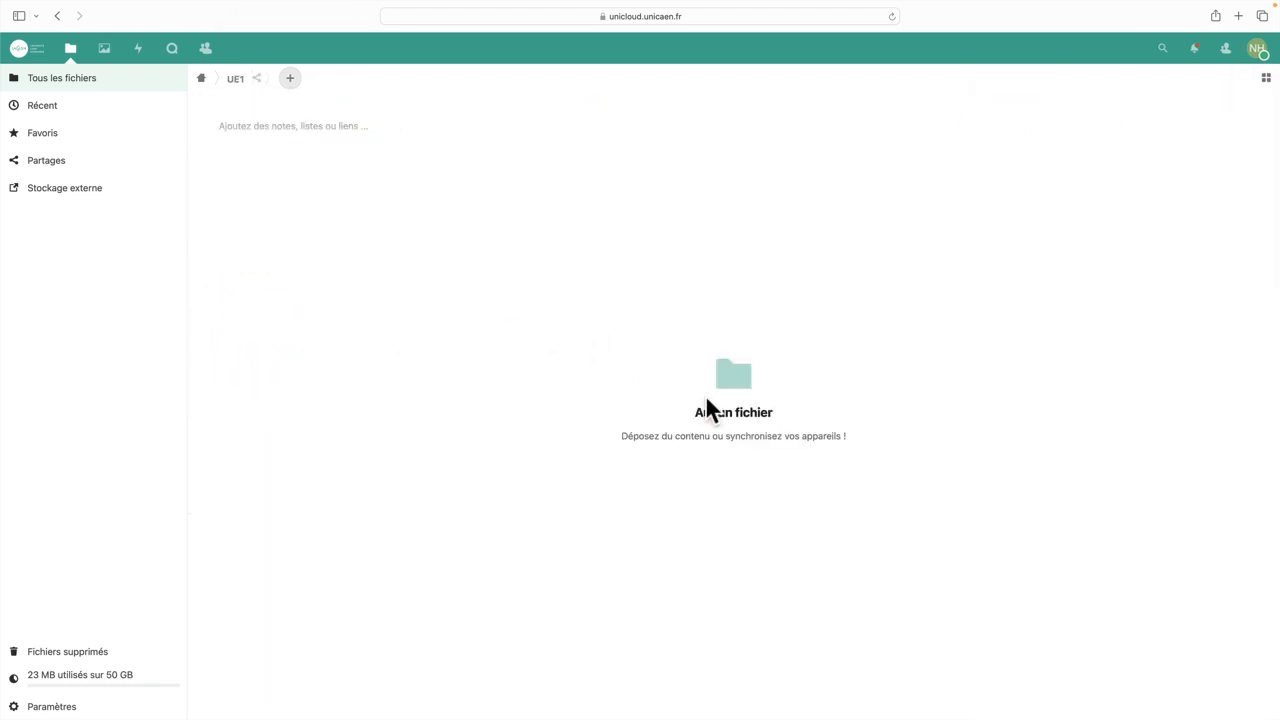
left_click(290, 80)
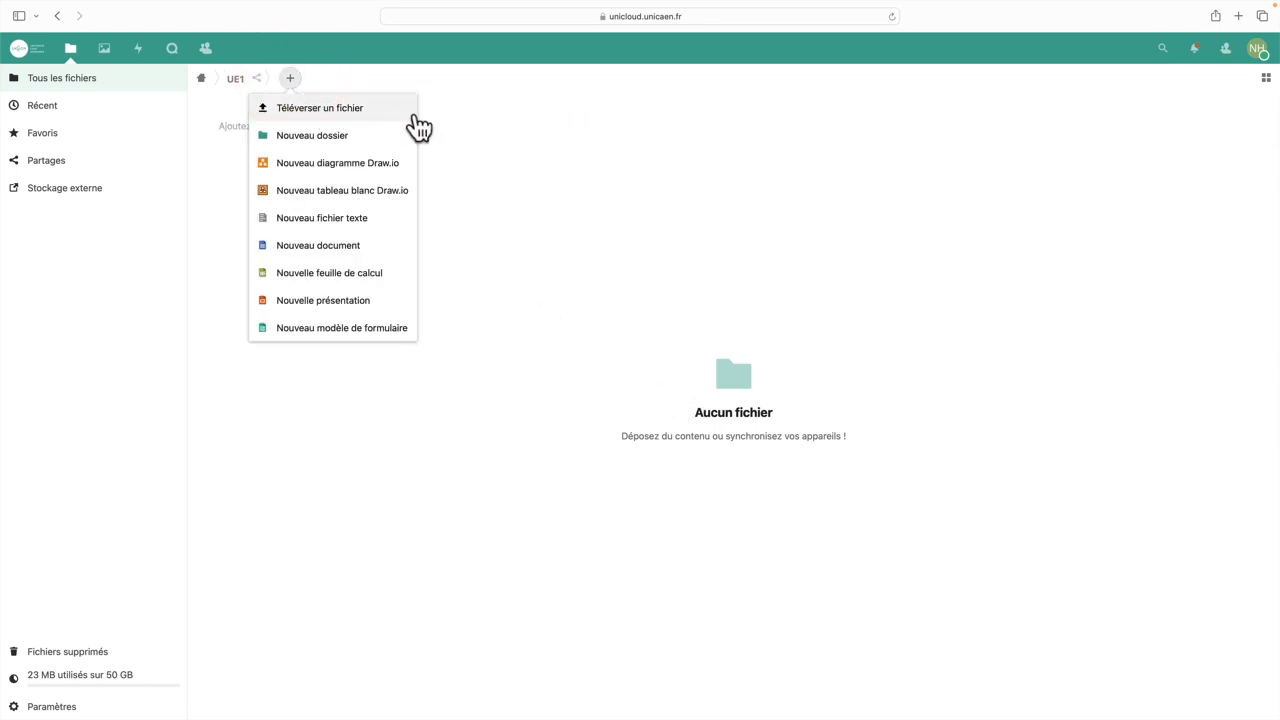
left_click(500, 125)
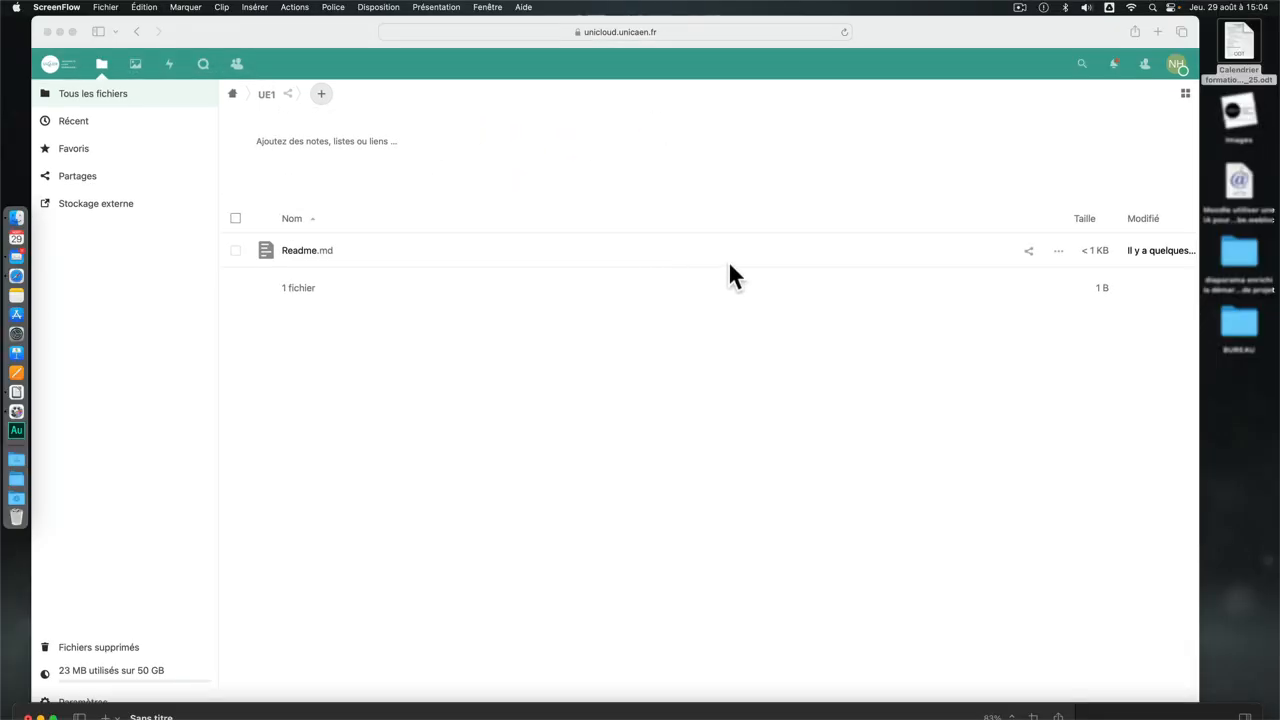
left_click(997, 29)
left_click_drag(1238, 45, 588, 339)
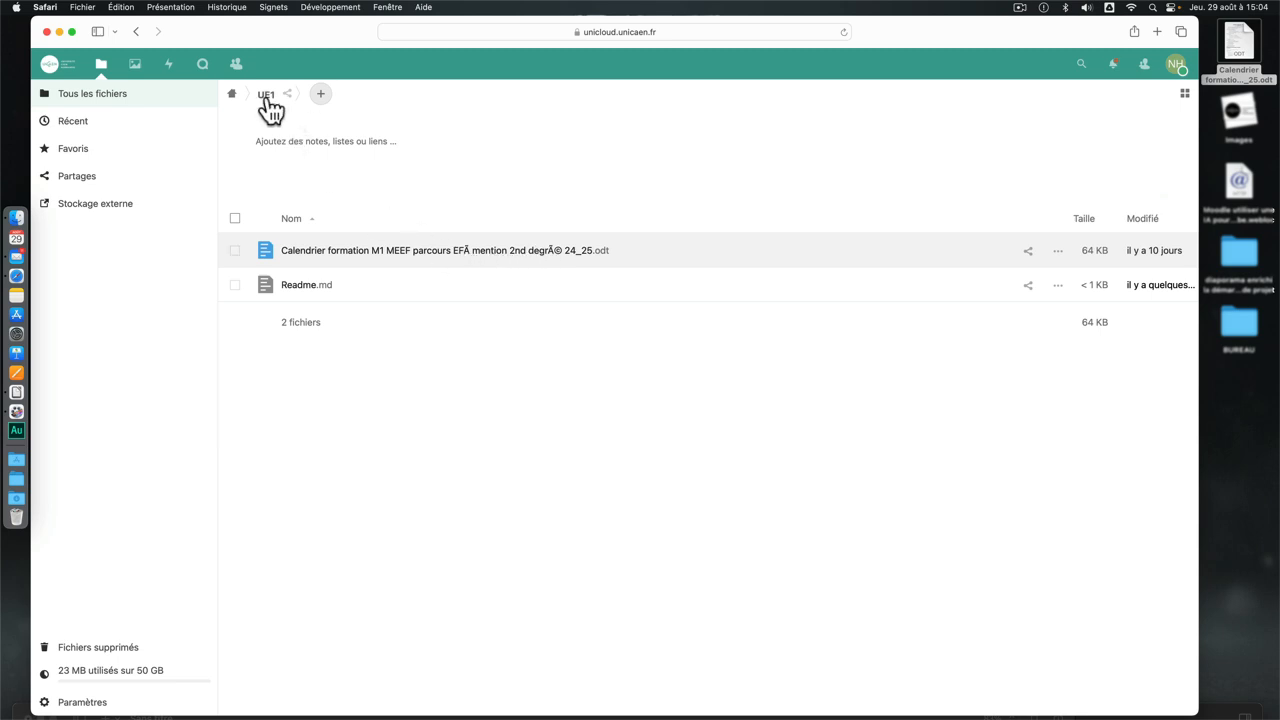
Step: Create a share link for the "Calendrier formation" .odt file in the UE1 folder and copy it
left_click(231, 94)
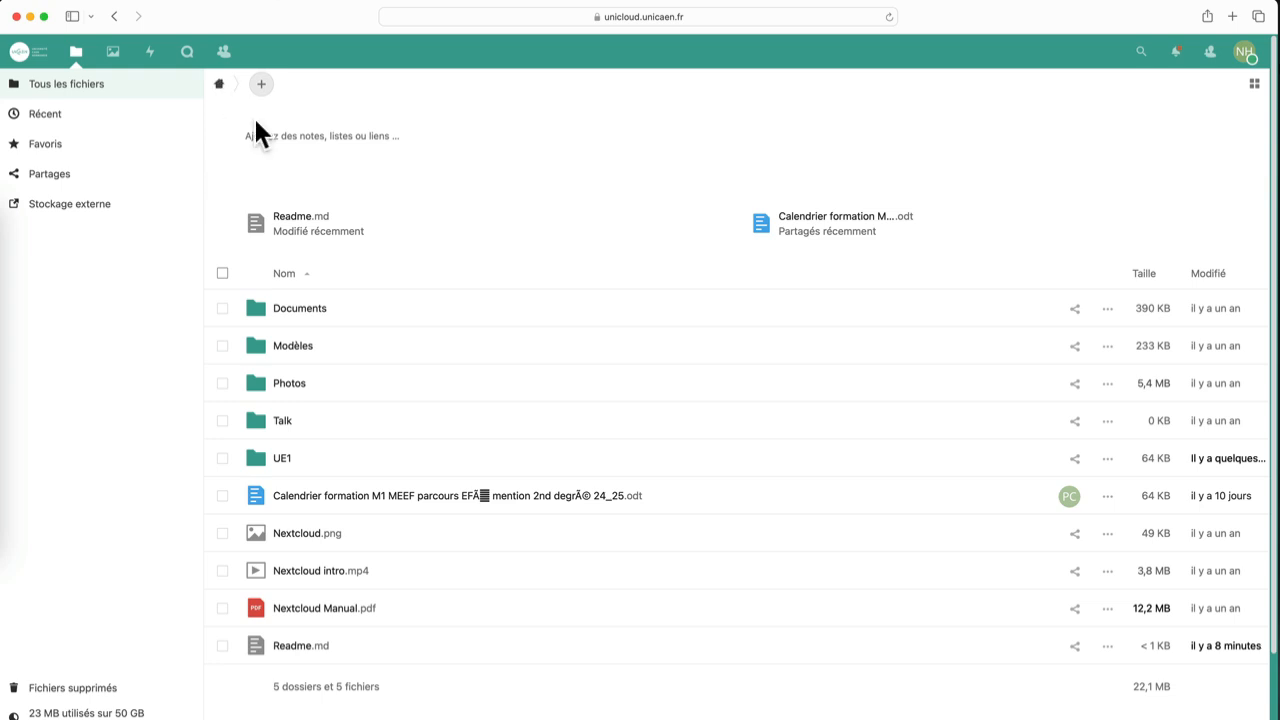
left_click(285, 462)
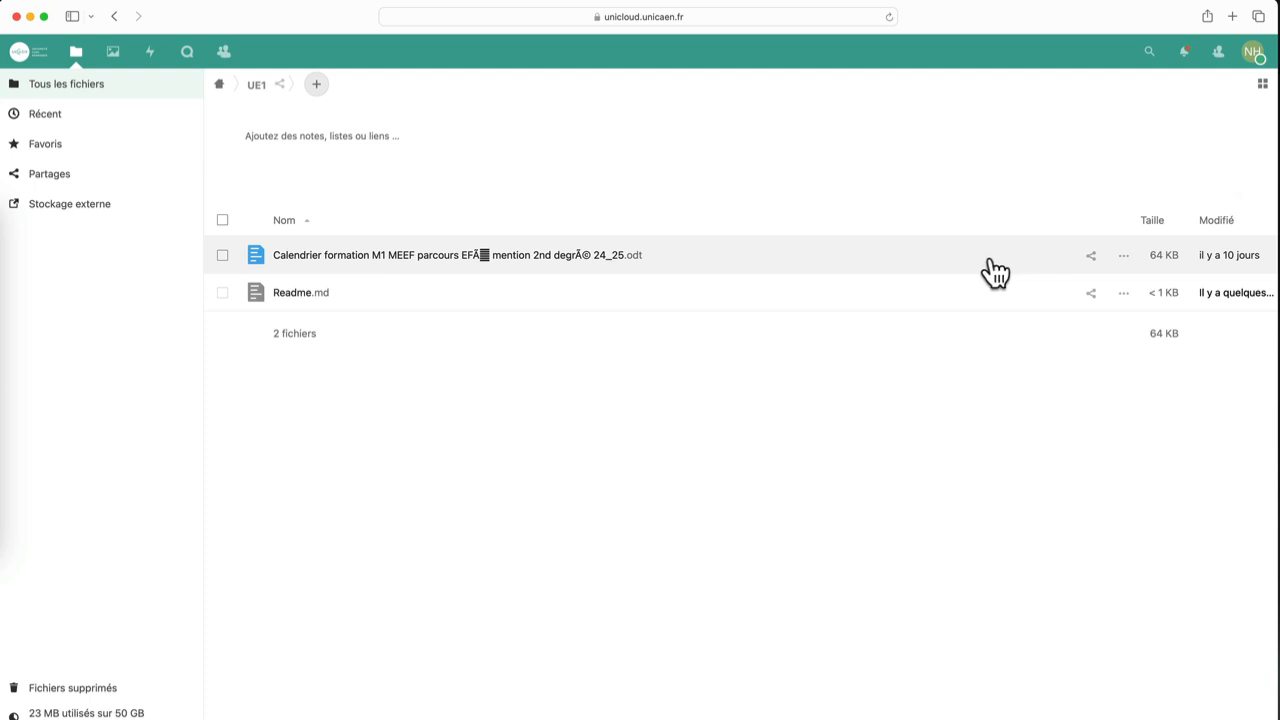
left_click(1092, 255)
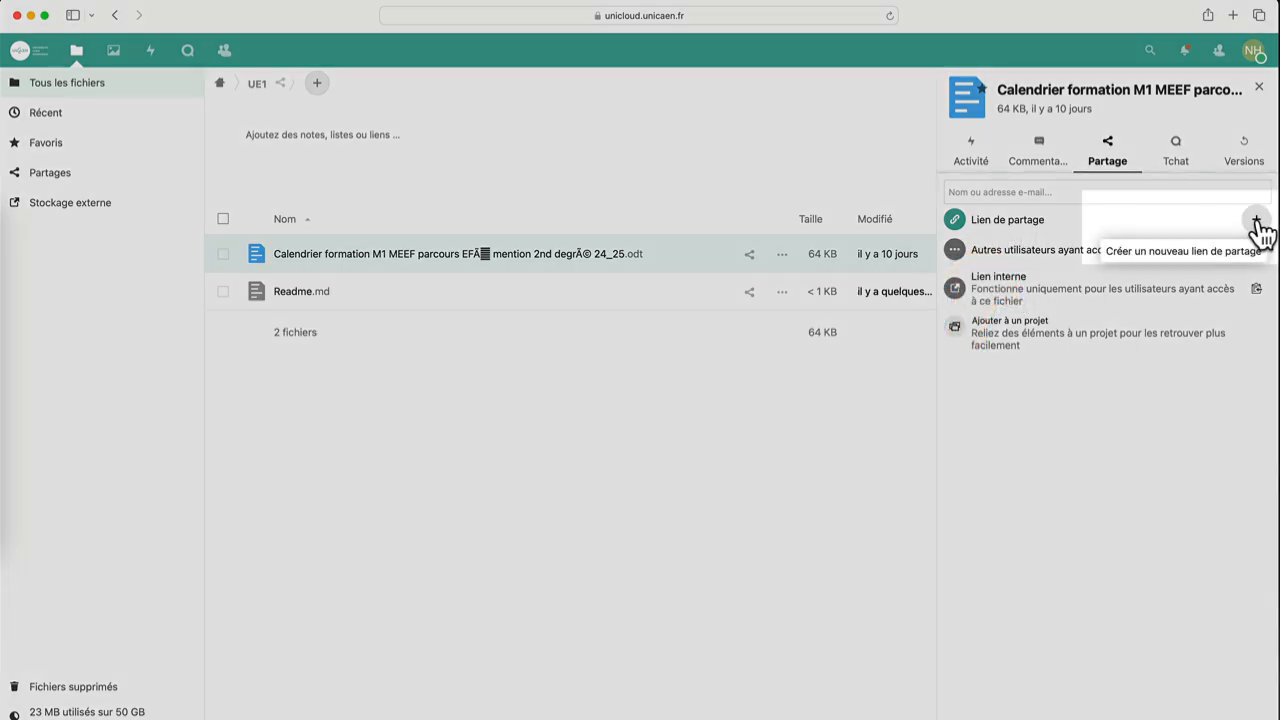
left_click(1256, 219)
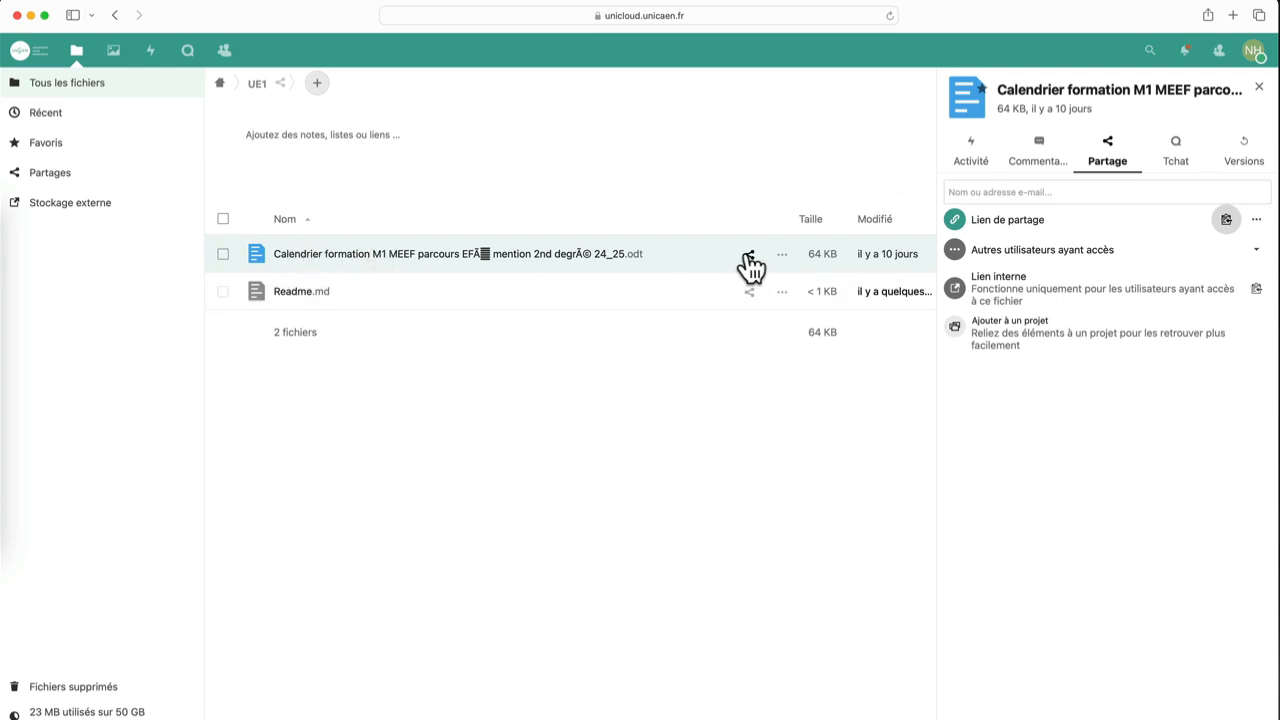
left_click(1226, 221)
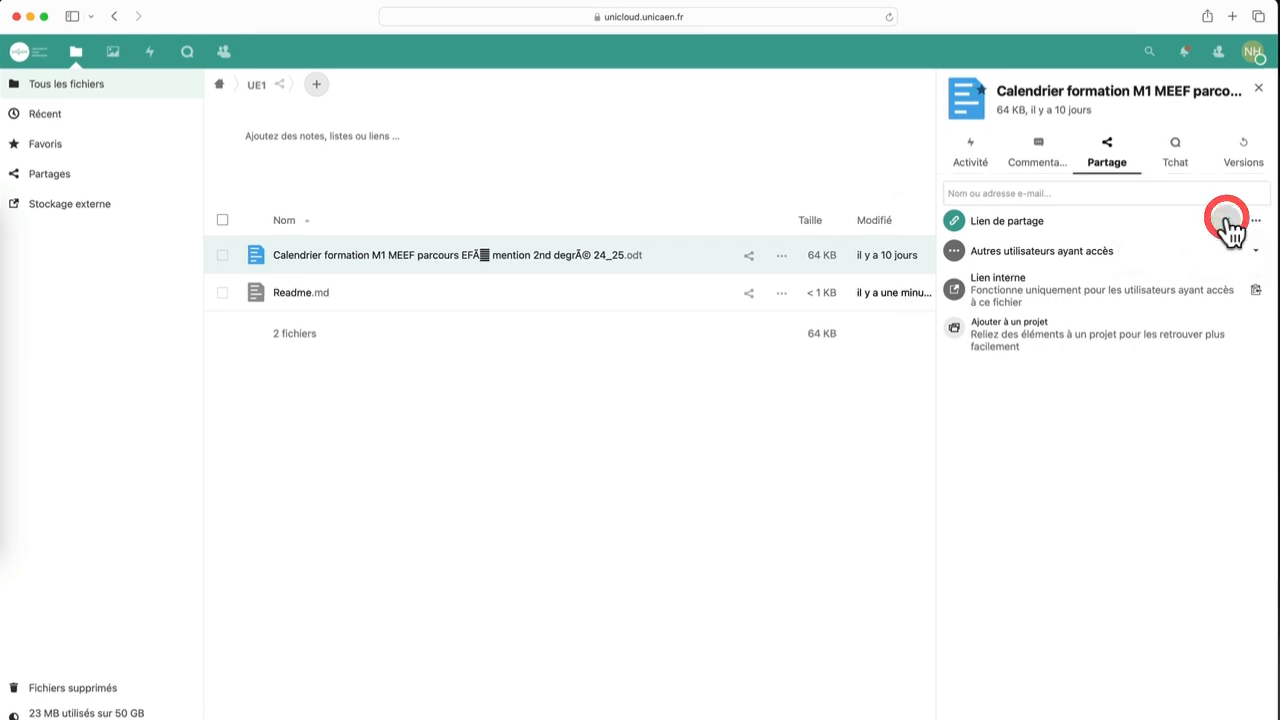
left_click(1050, 385)
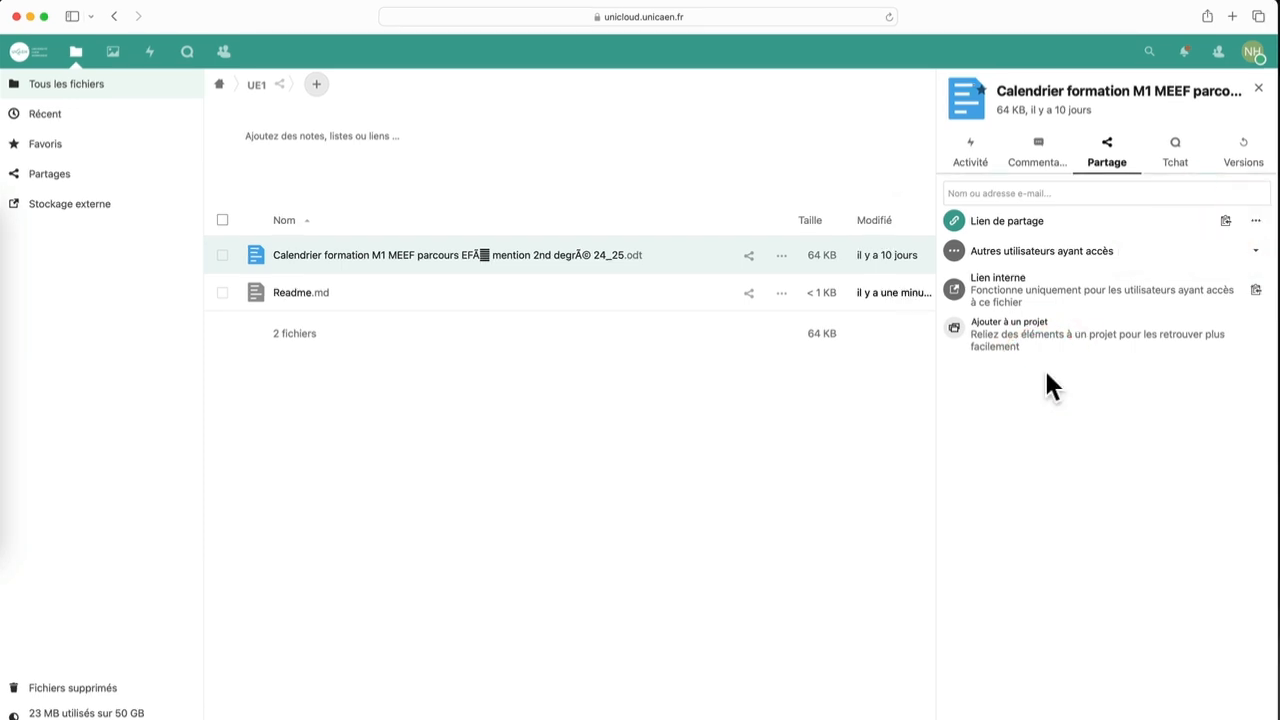
Step: View the file's recipient search for direct sharing, and examine the list of shared files and who shared them
left_click(957, 195)
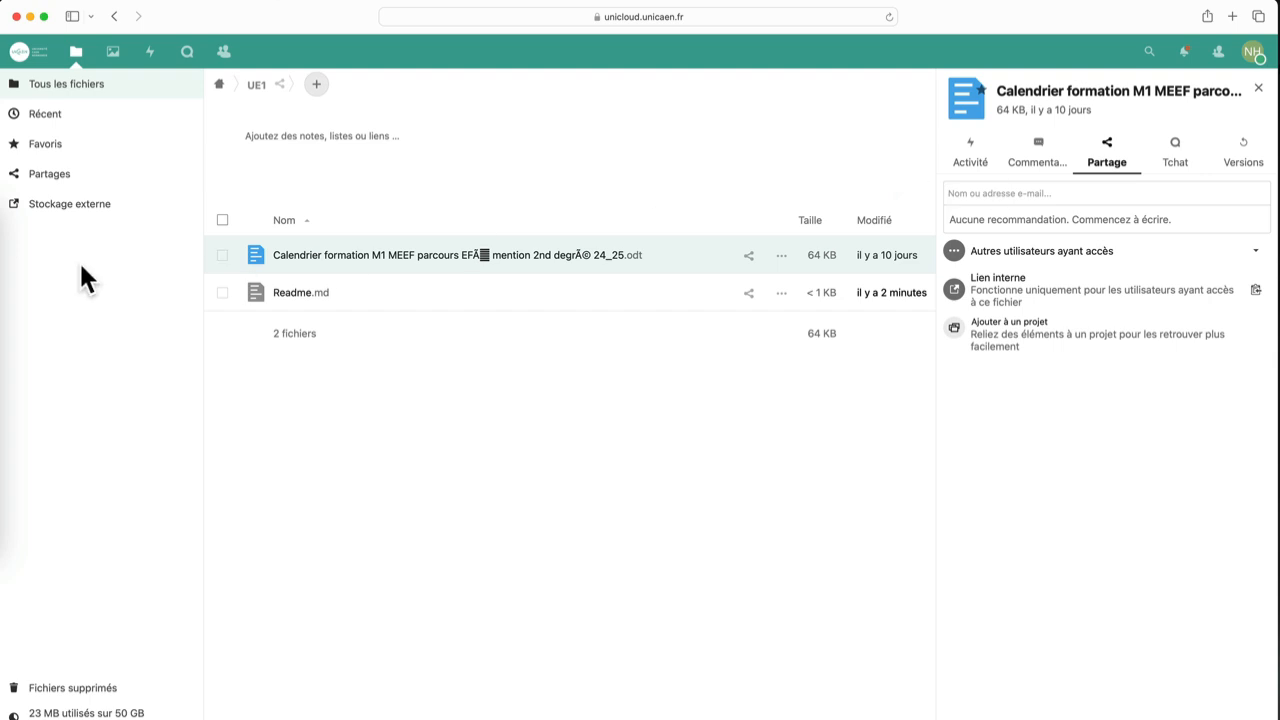
left_click(47, 178)
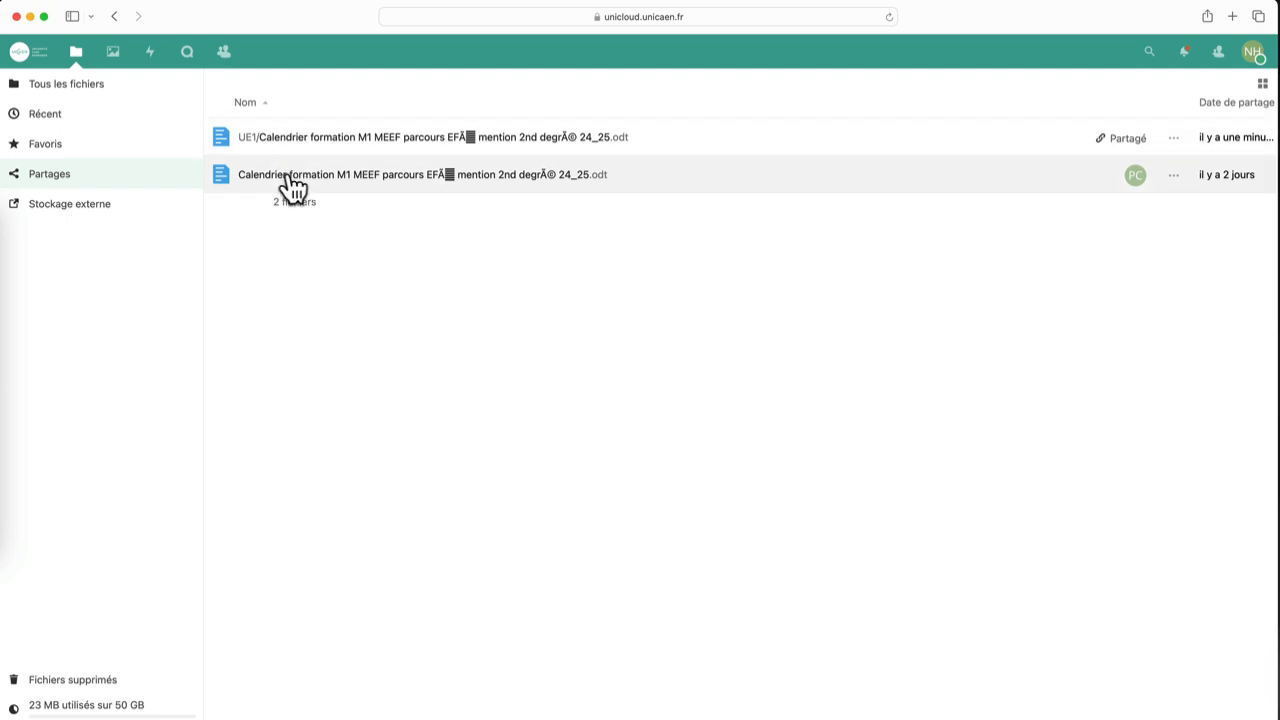
mouse_move(1137, 180)
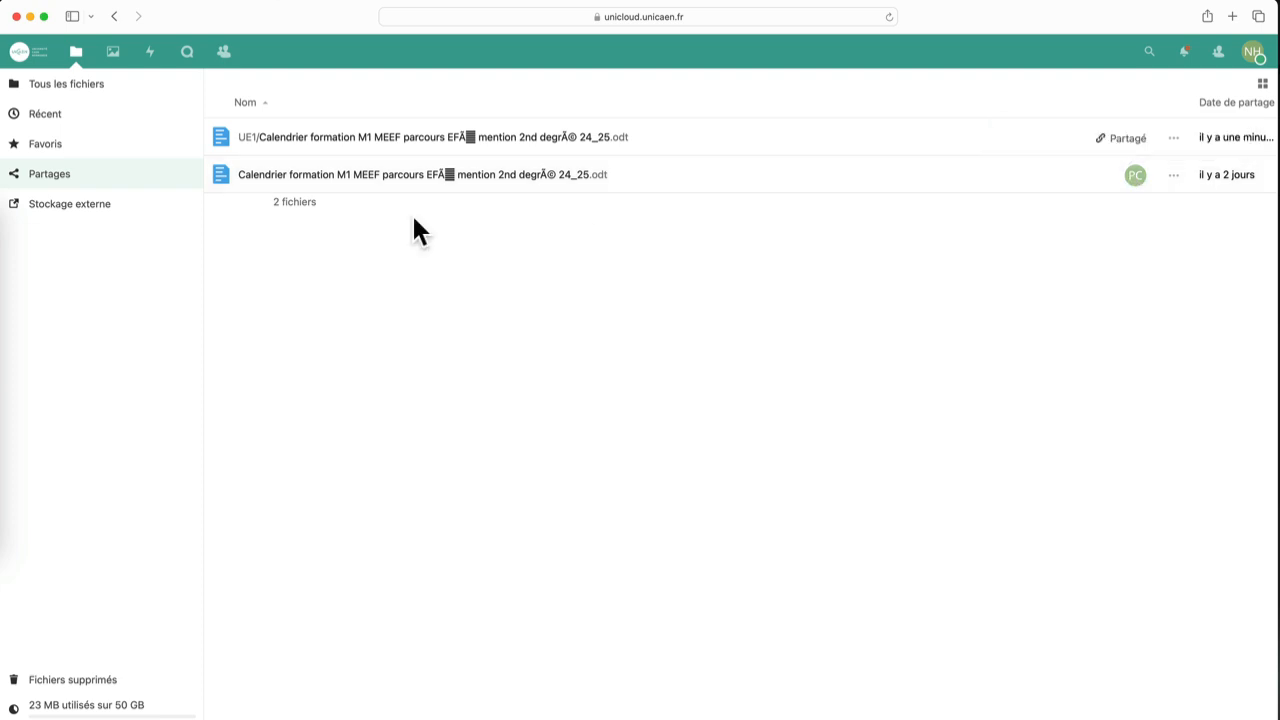
Step: Create a new text document named test.docx at the root of all files
left_click(54, 84)
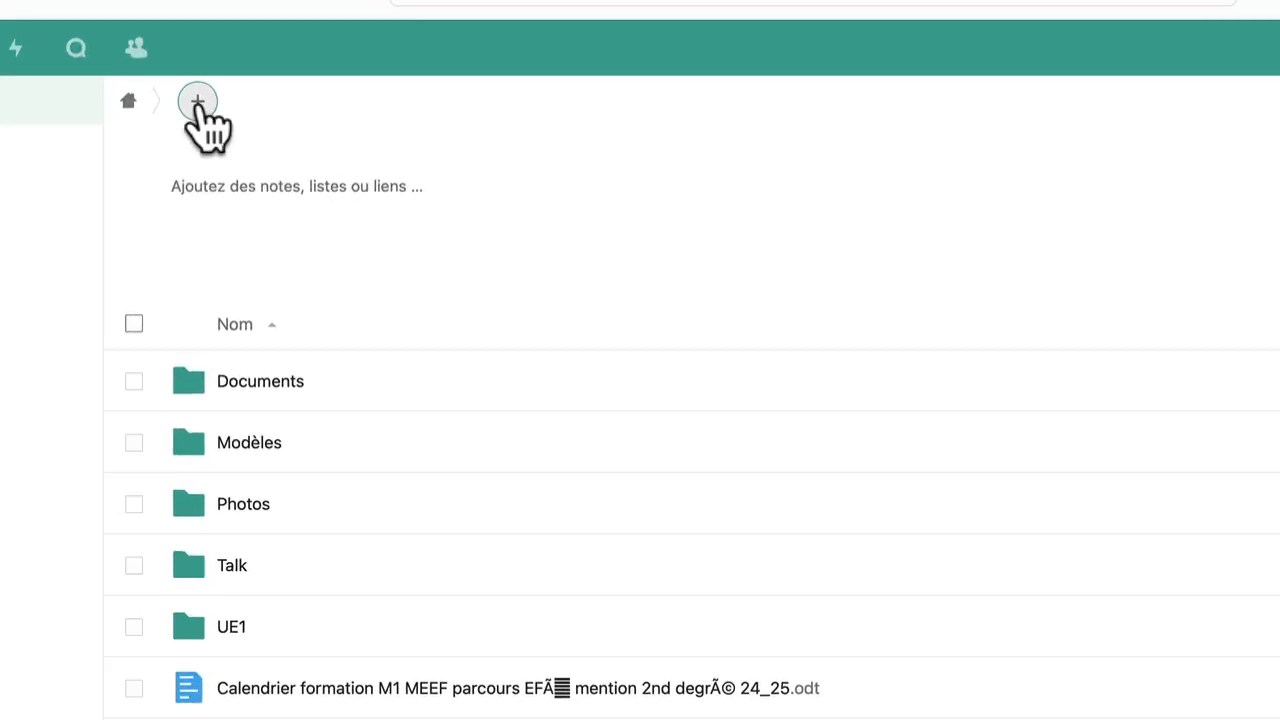
left_click(198, 103)
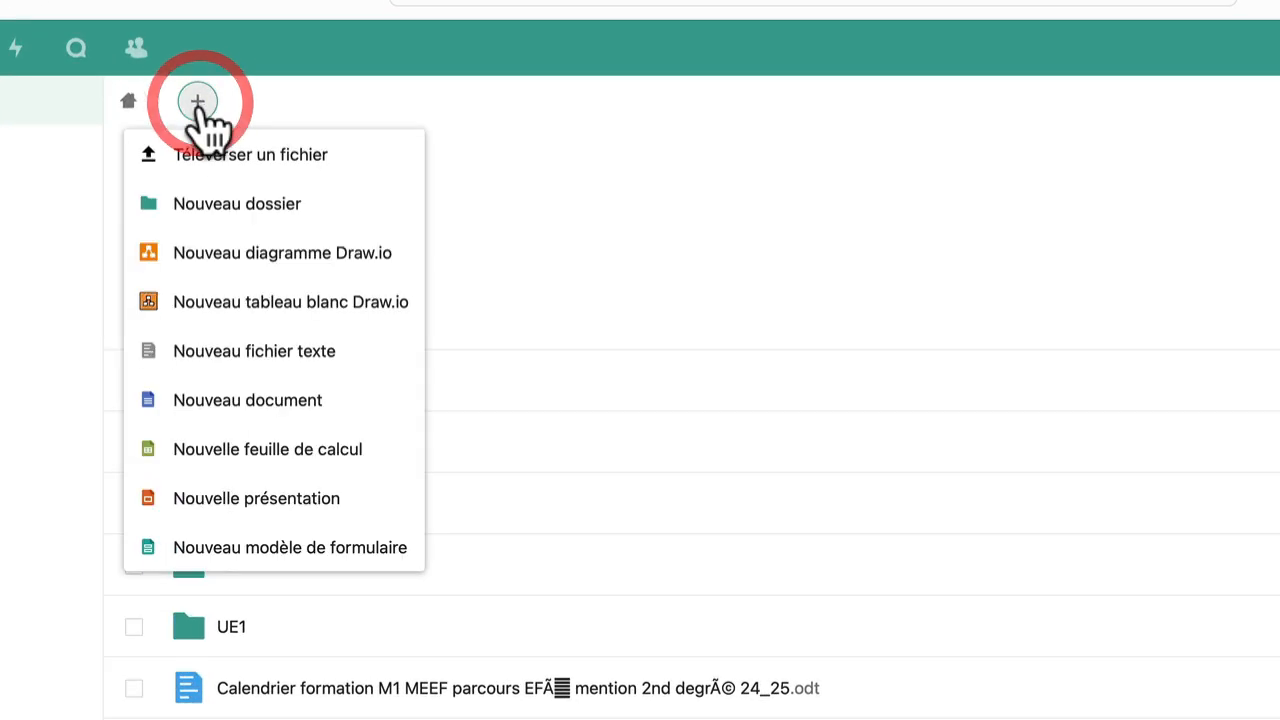
left_click(240, 405)
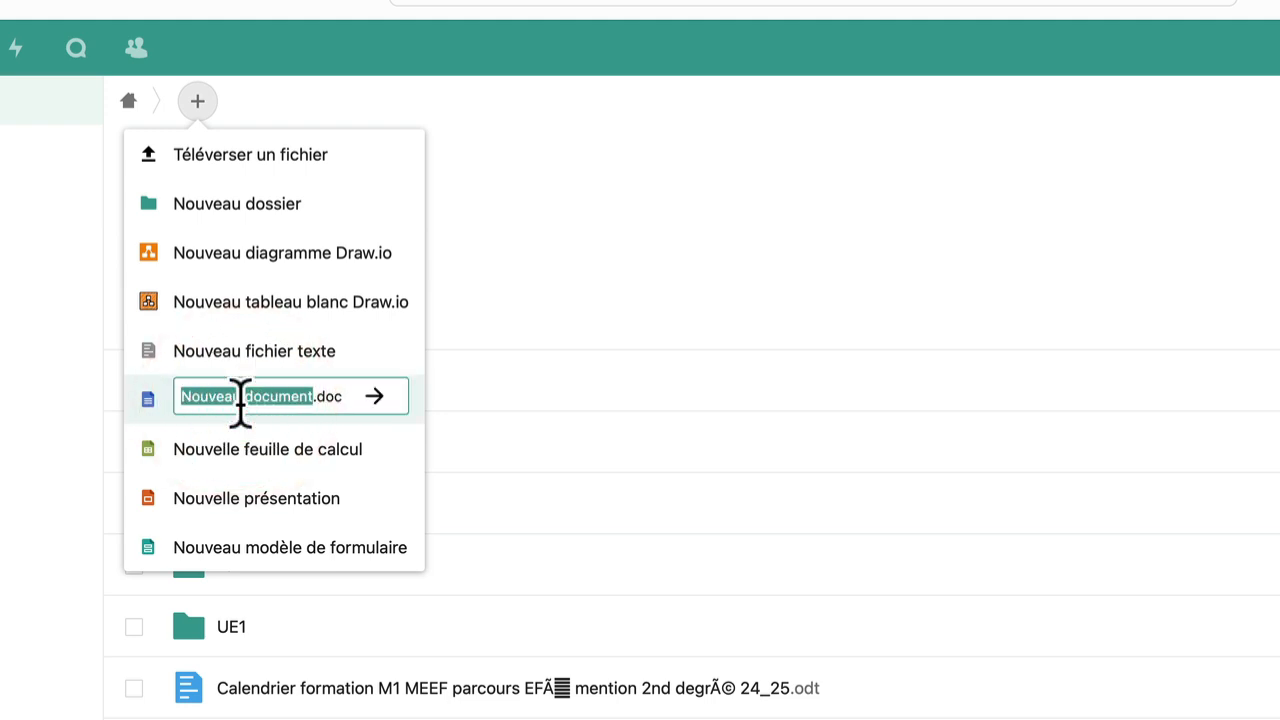
type("test.docx")
left_click(374, 396)
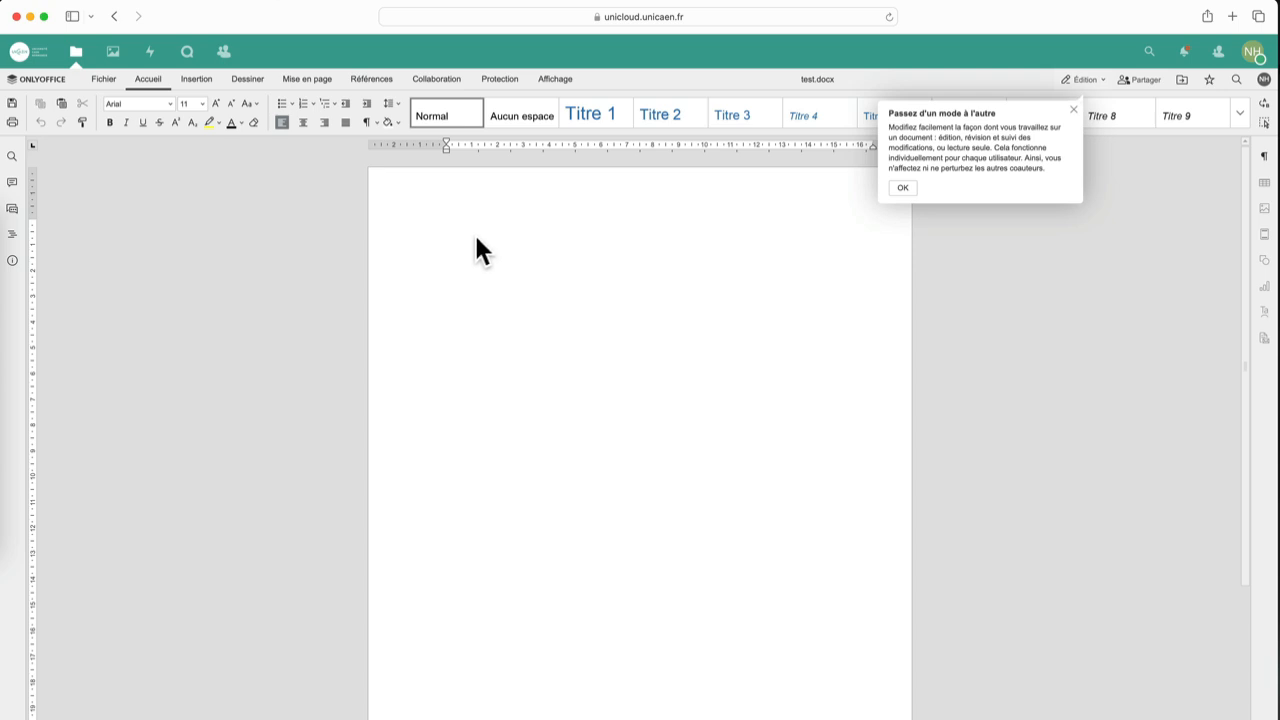
Step: Return to the file list, create a share link for test.docx and allow recipients to modify the document
left_click(76, 52)
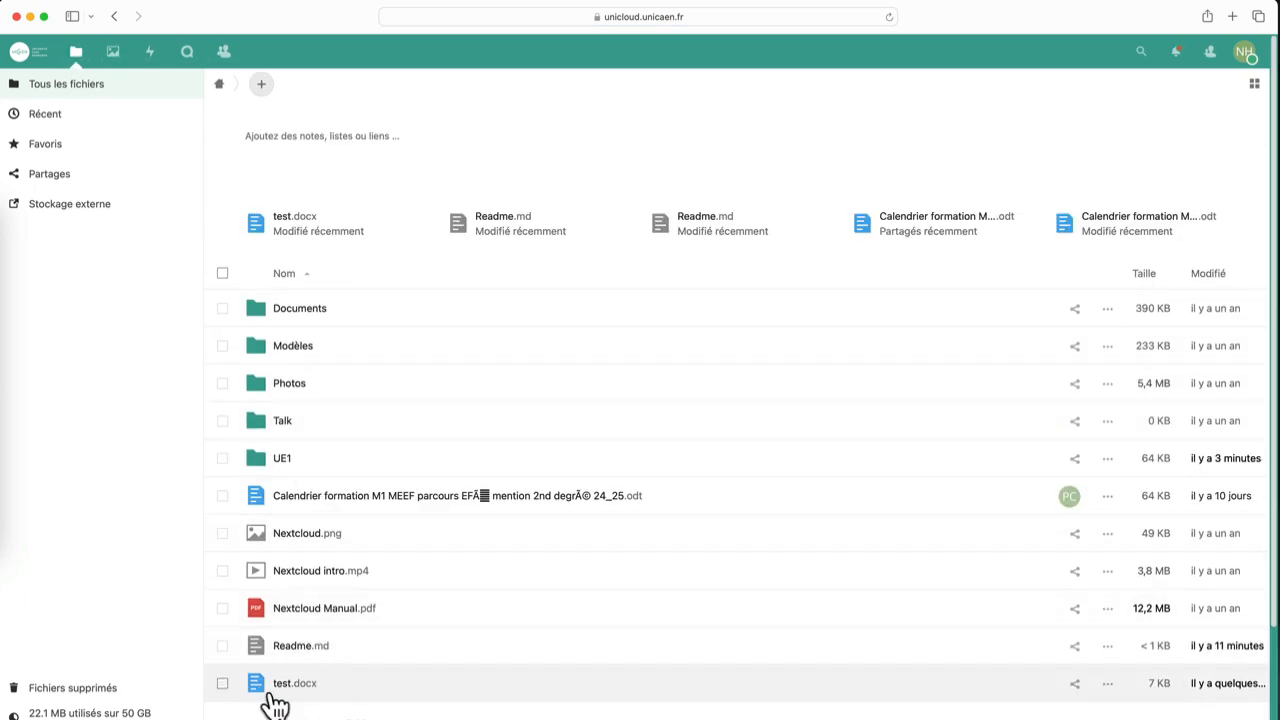
left_click(1075, 686)
left_click(1252, 222)
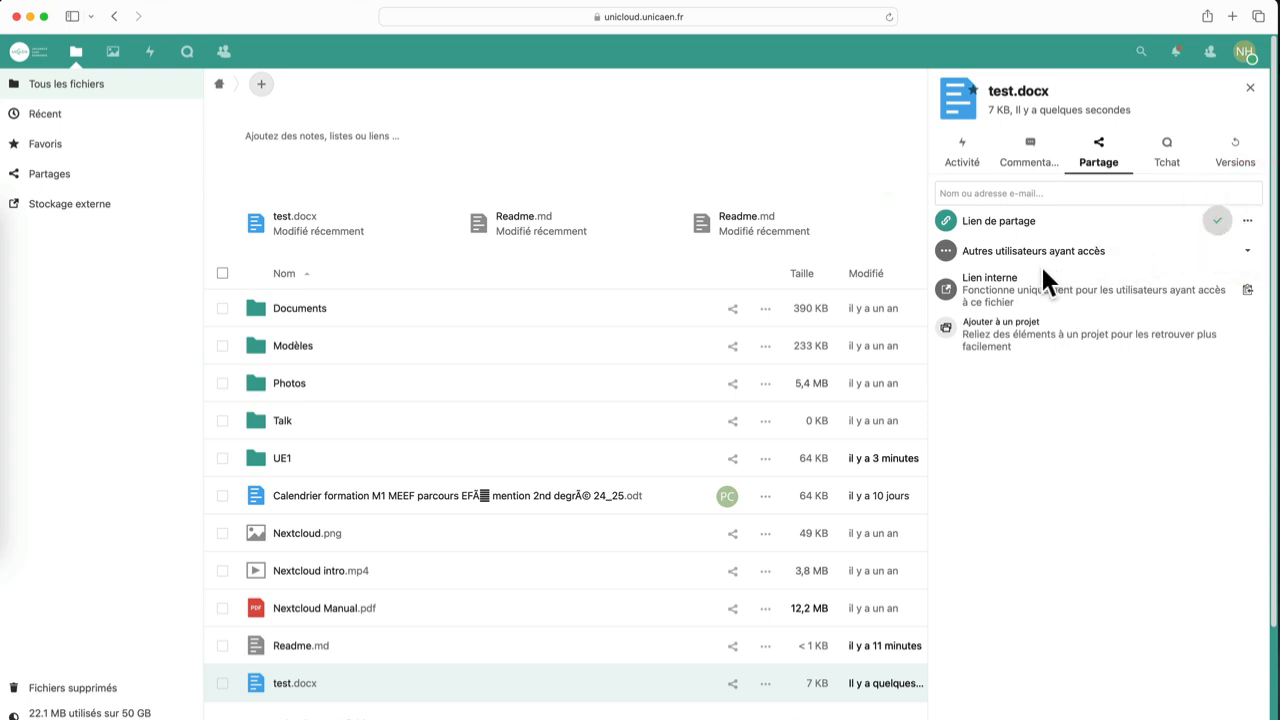
left_click(1249, 223)
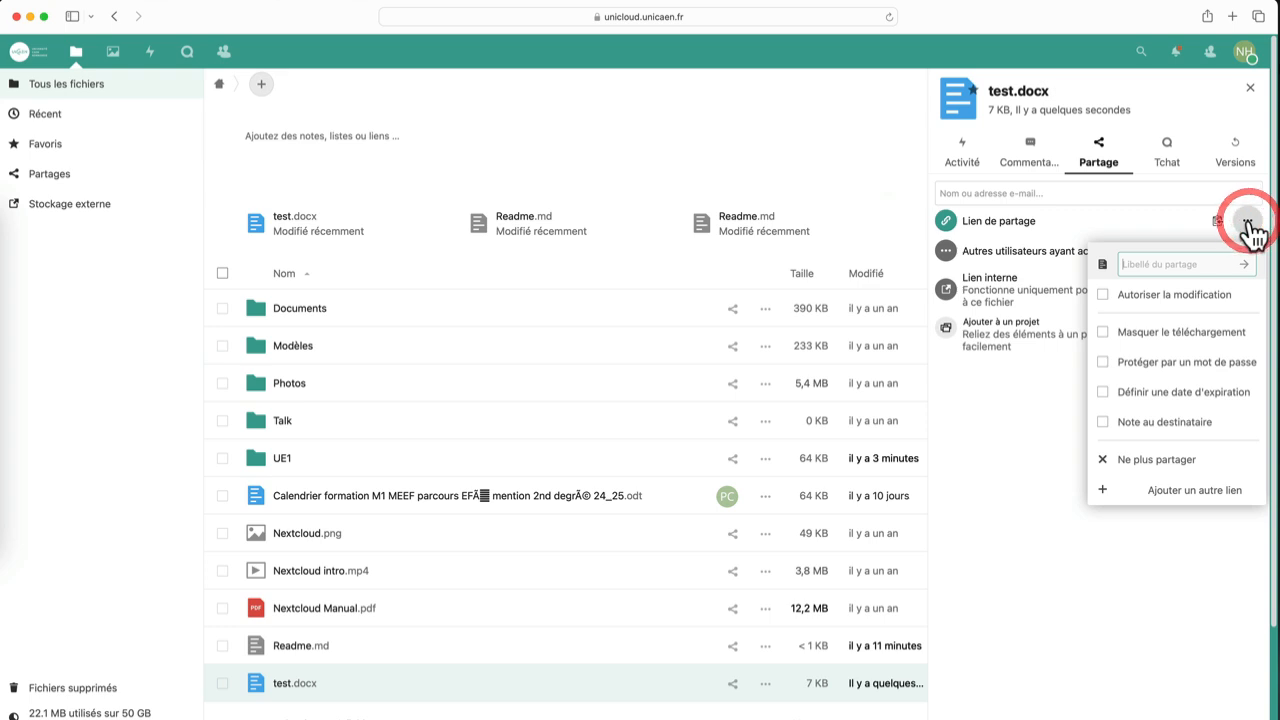
left_click(1106, 304)
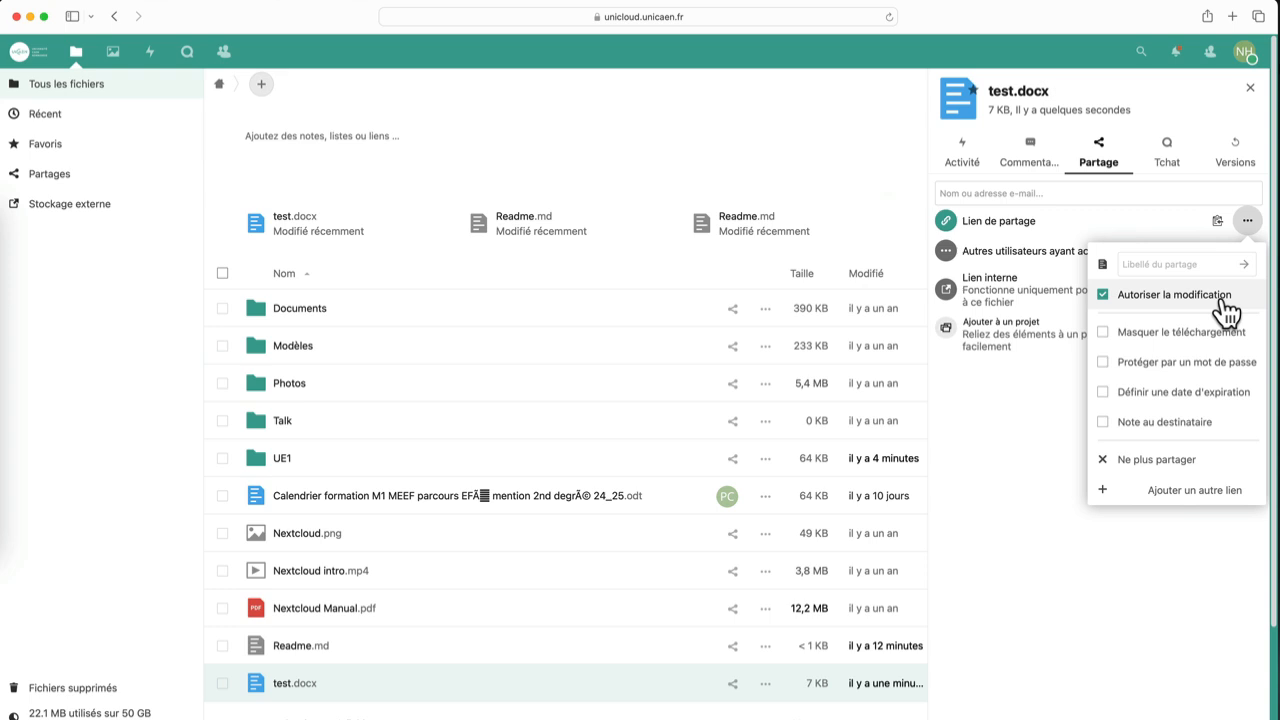
left_click(474, 358)
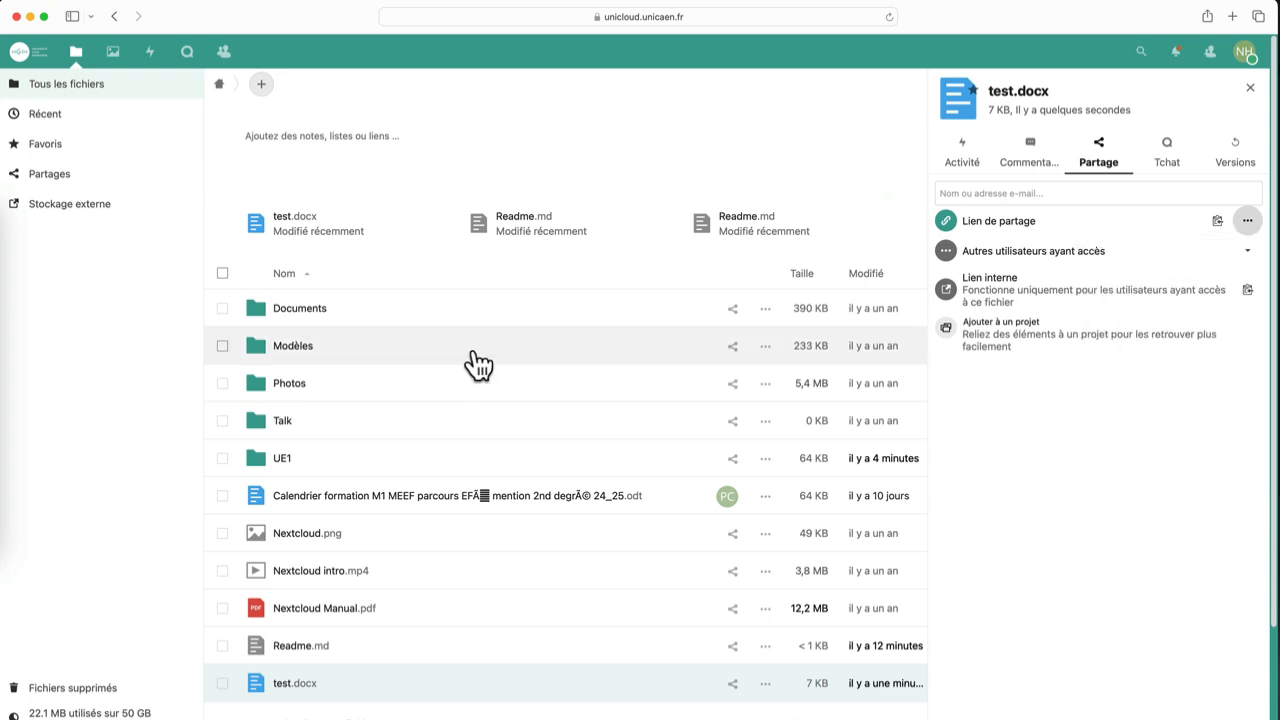
Step: Delete test.docx from the file list
left_click(222, 686)
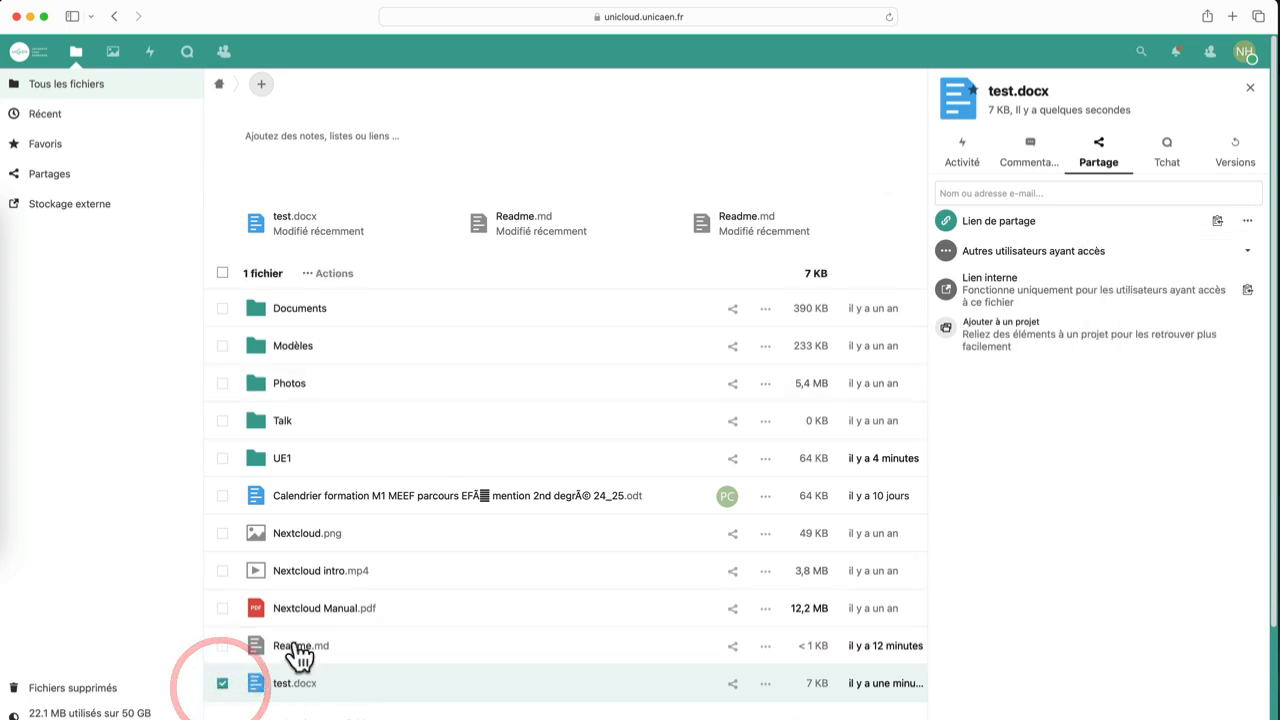
left_click(331, 273)
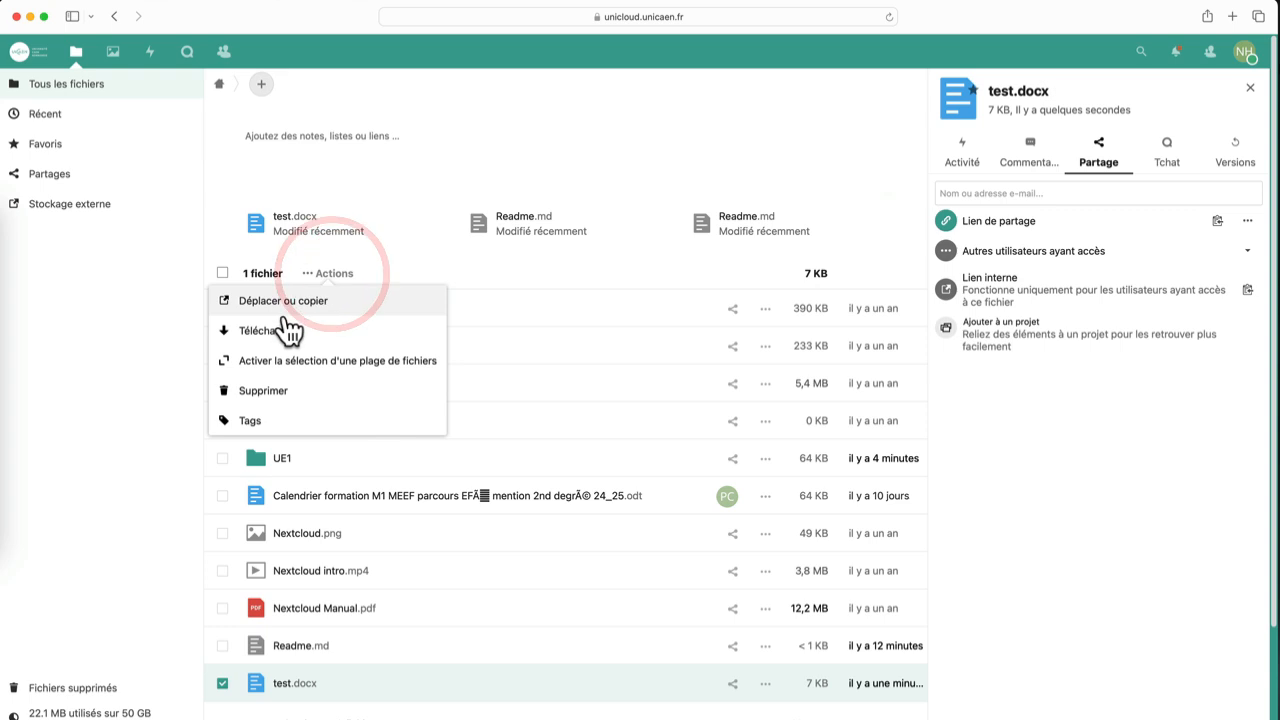
left_click(264, 401)
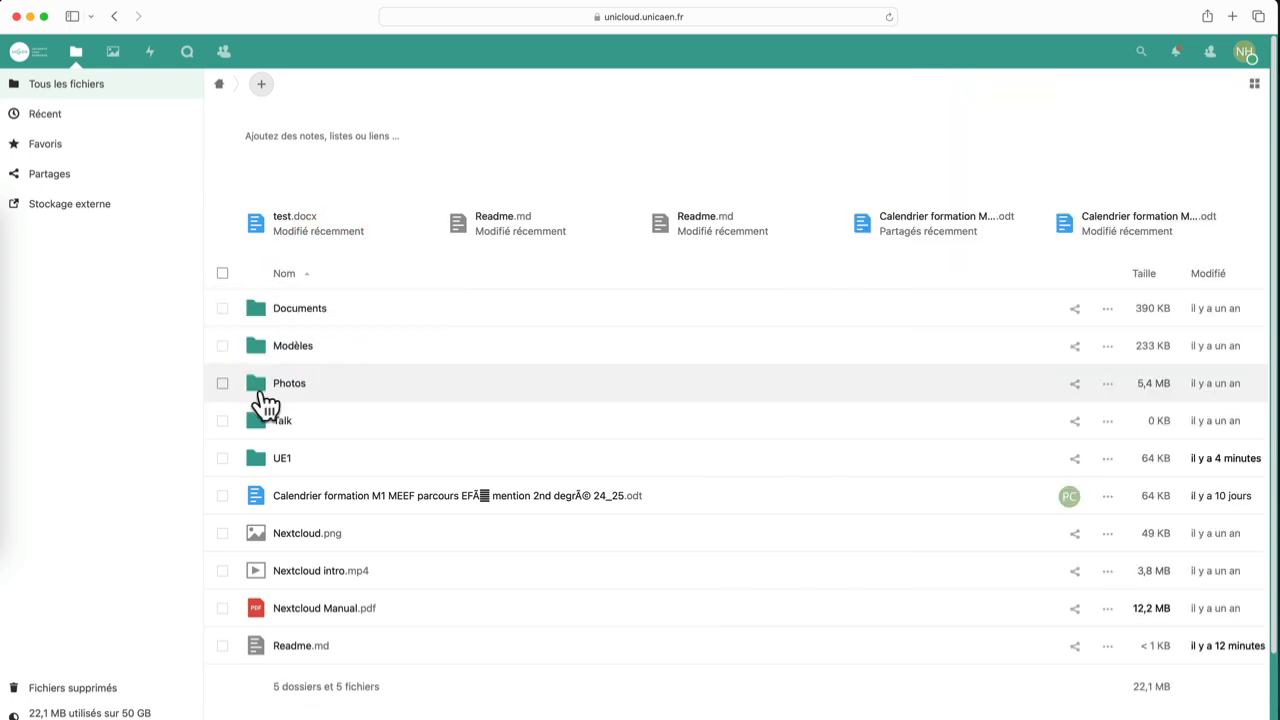